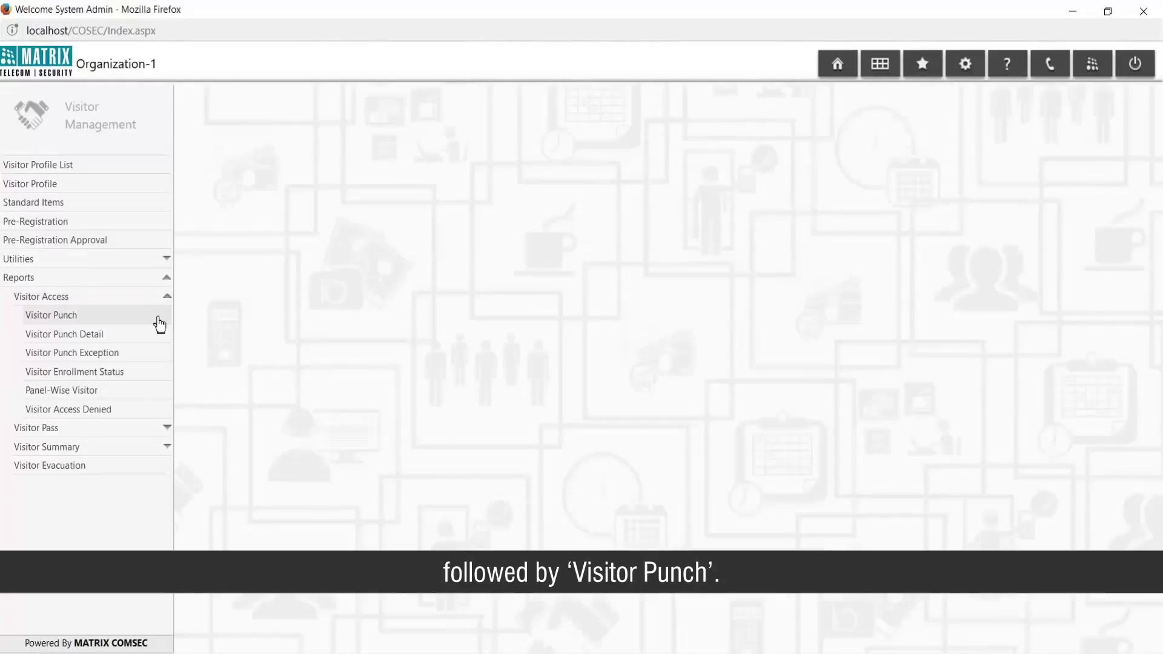
Generate the Visitor Punch report with the doors set to All and the report covering All Visitors.
click(158, 318)
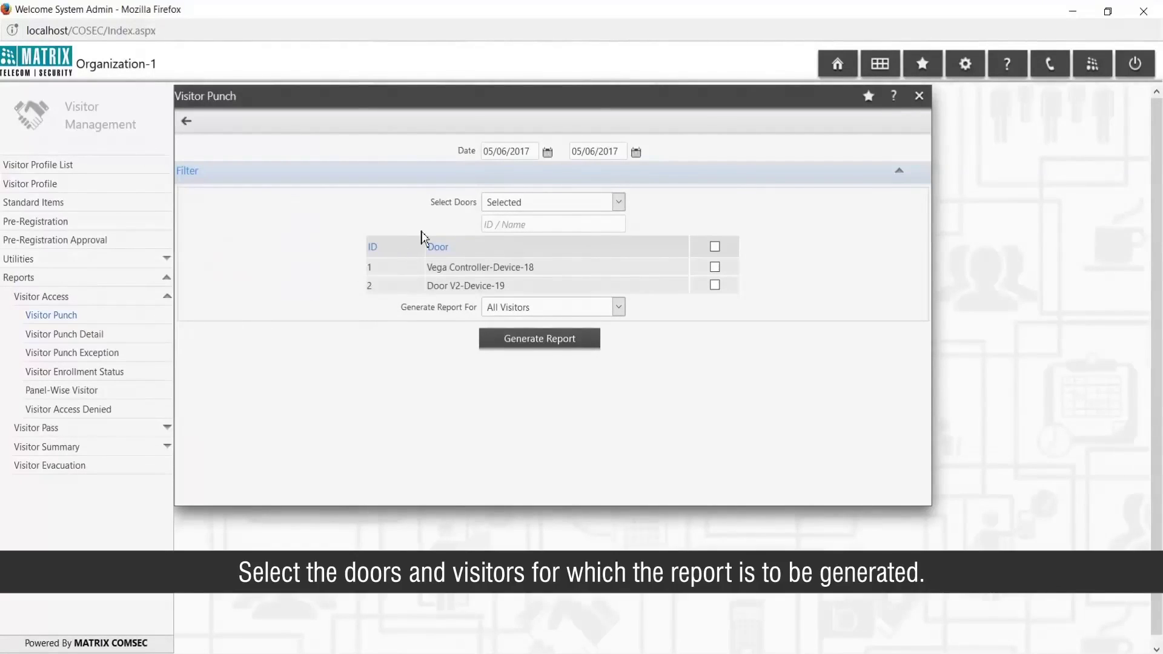
click(621, 204)
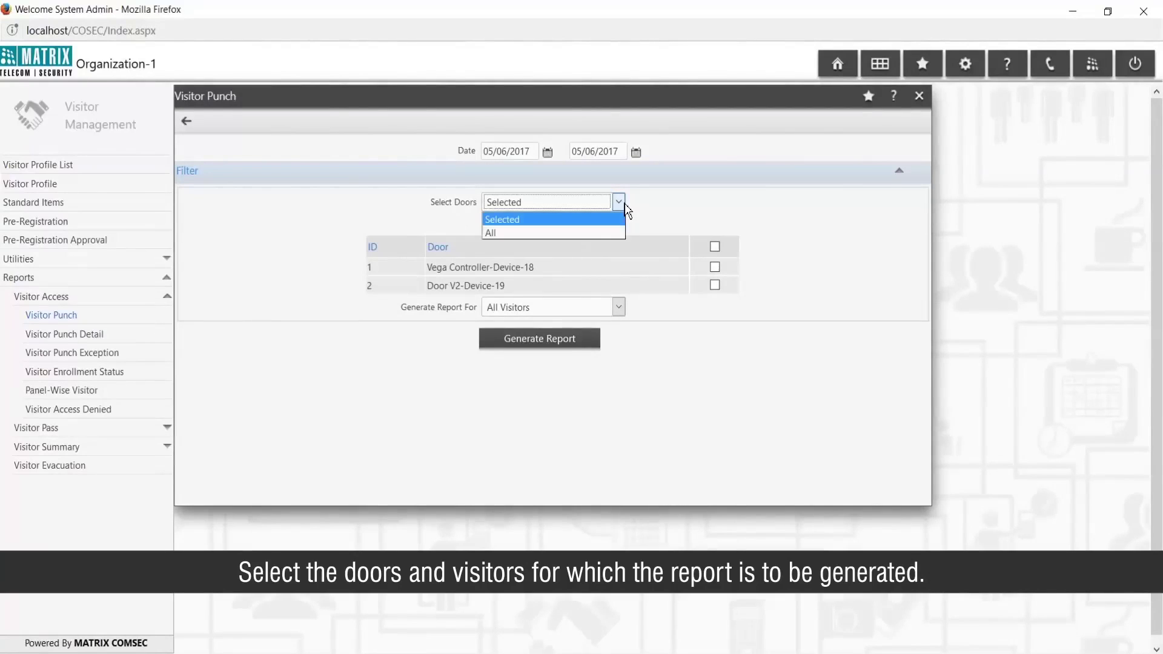
click(578, 234)
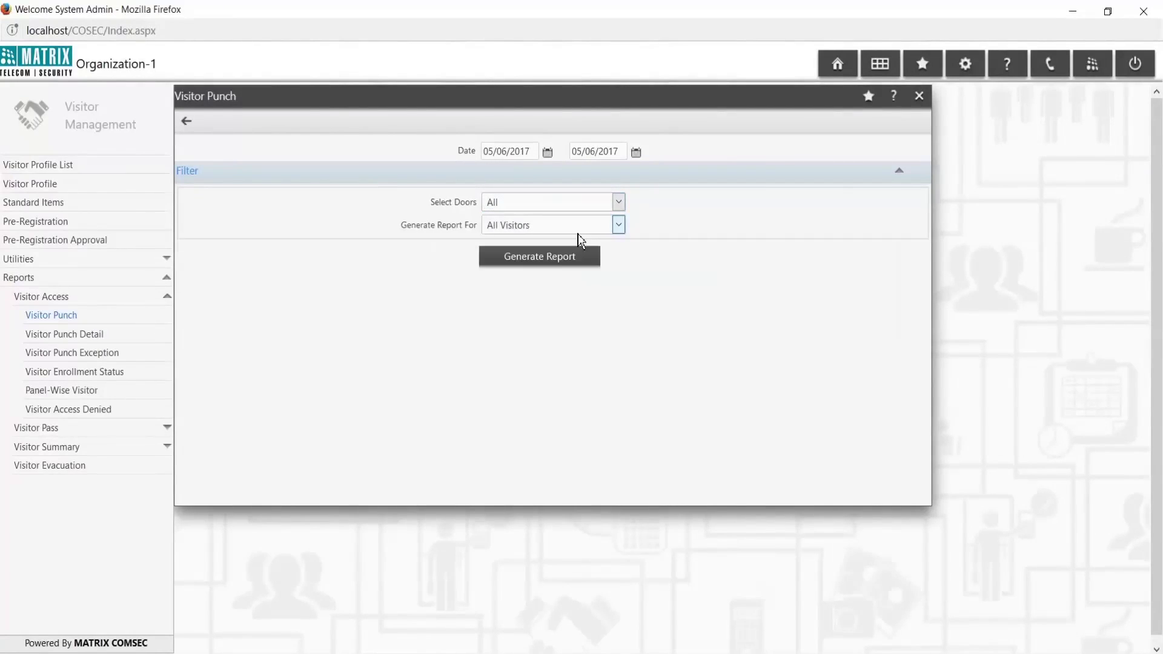
click(576, 228)
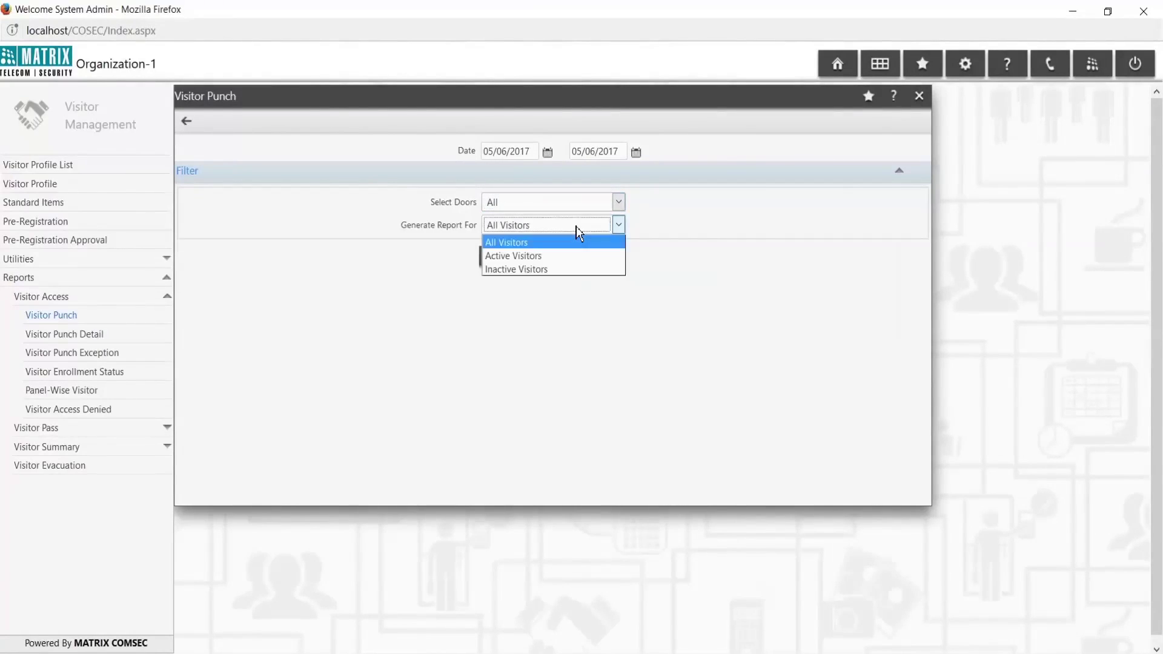
click(548, 246)
click(535, 256)
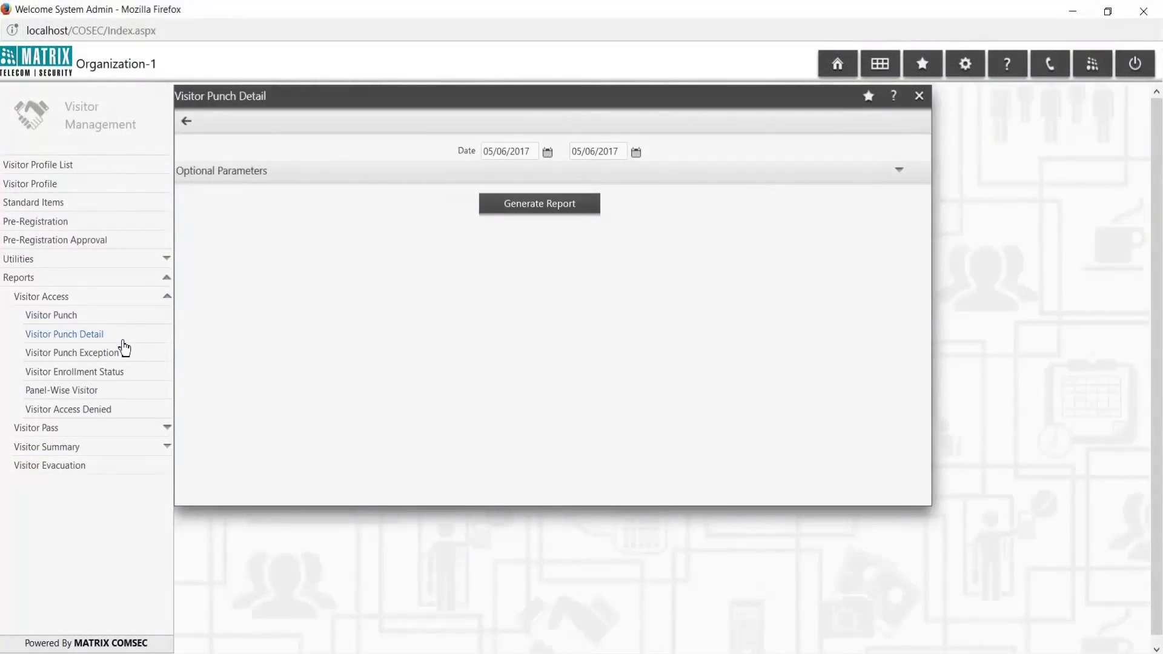
Set the start date of the Visitor Punch Detail report to 01/01/2017.
click(548, 153)
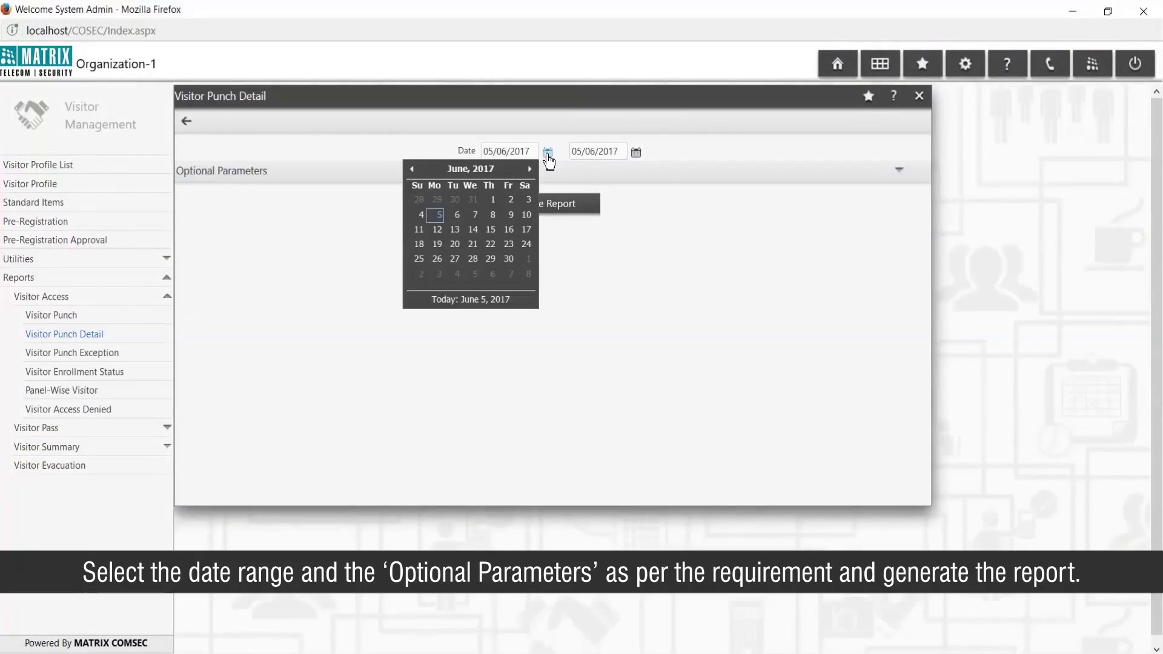
click(455, 174)
click(433, 199)
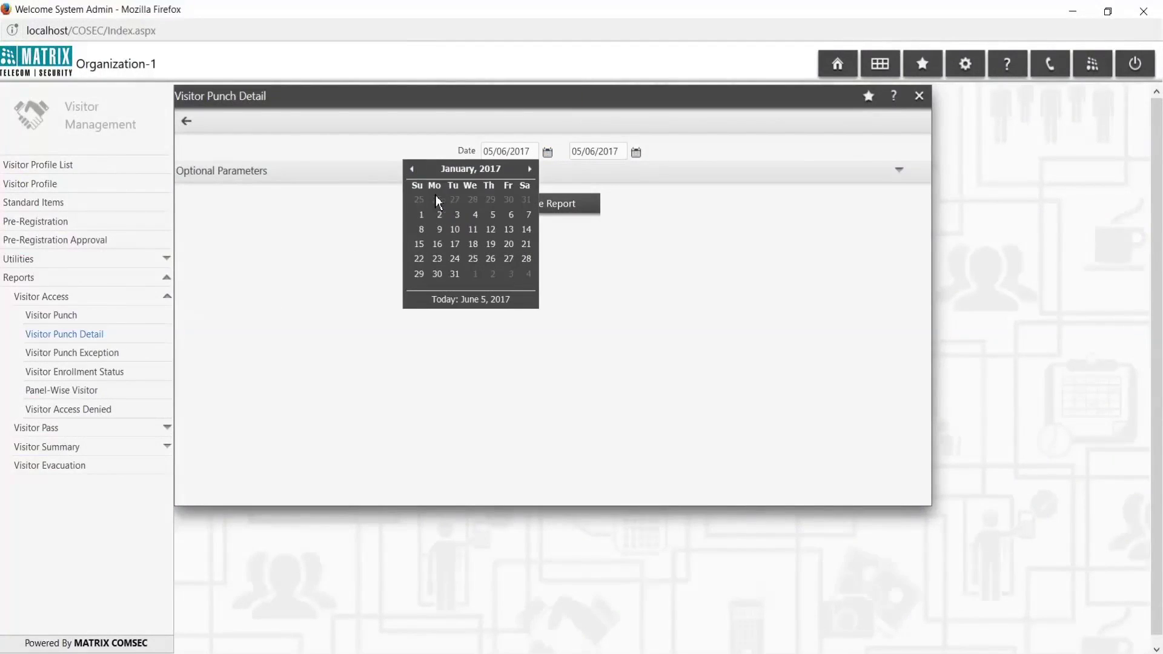
click(421, 216)
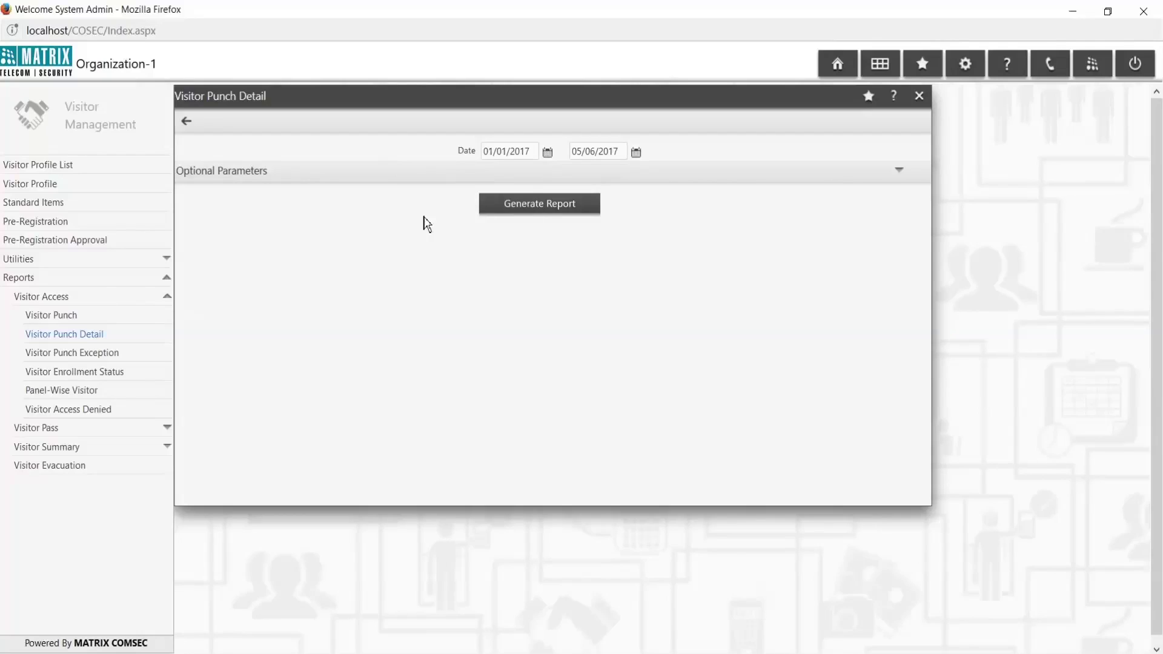
Set the optional Station parameter to All and generate the Visitor Punch Detail report.
click(530, 179)
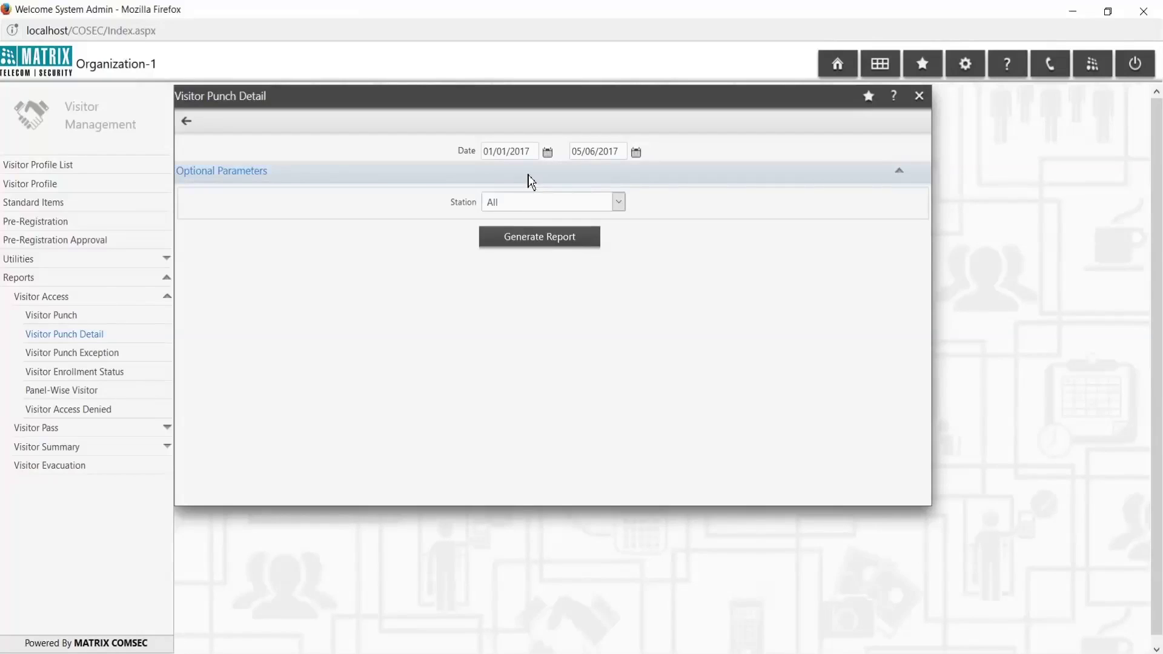
click(537, 206)
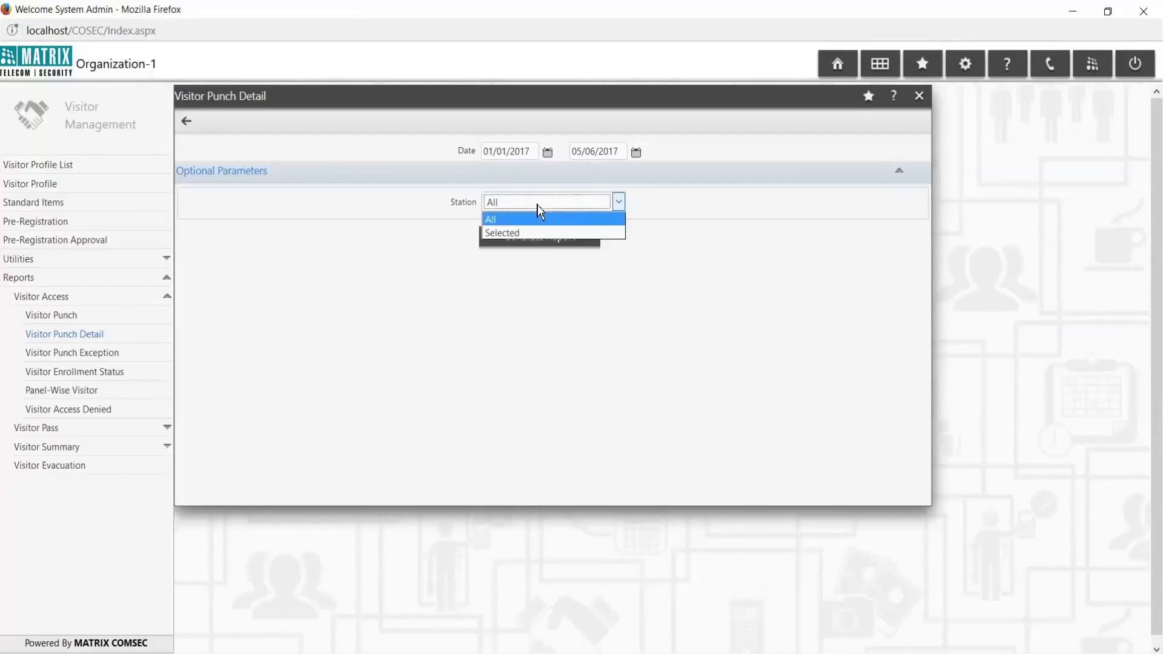
click(527, 235)
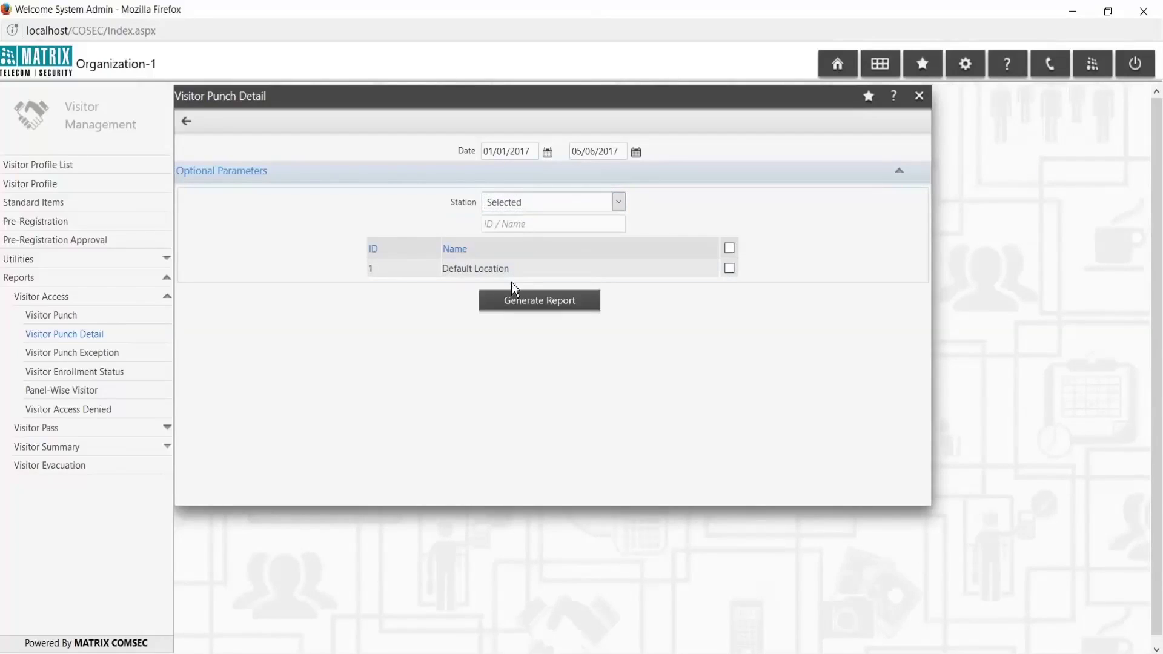
click(533, 204)
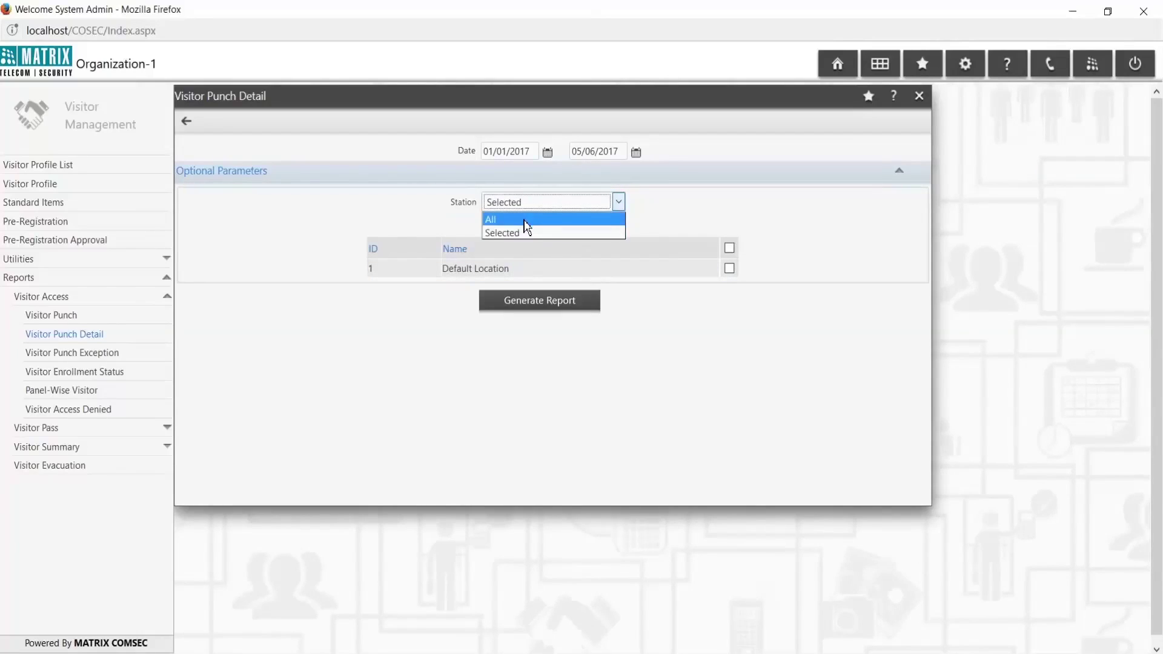
click(526, 221)
click(520, 238)
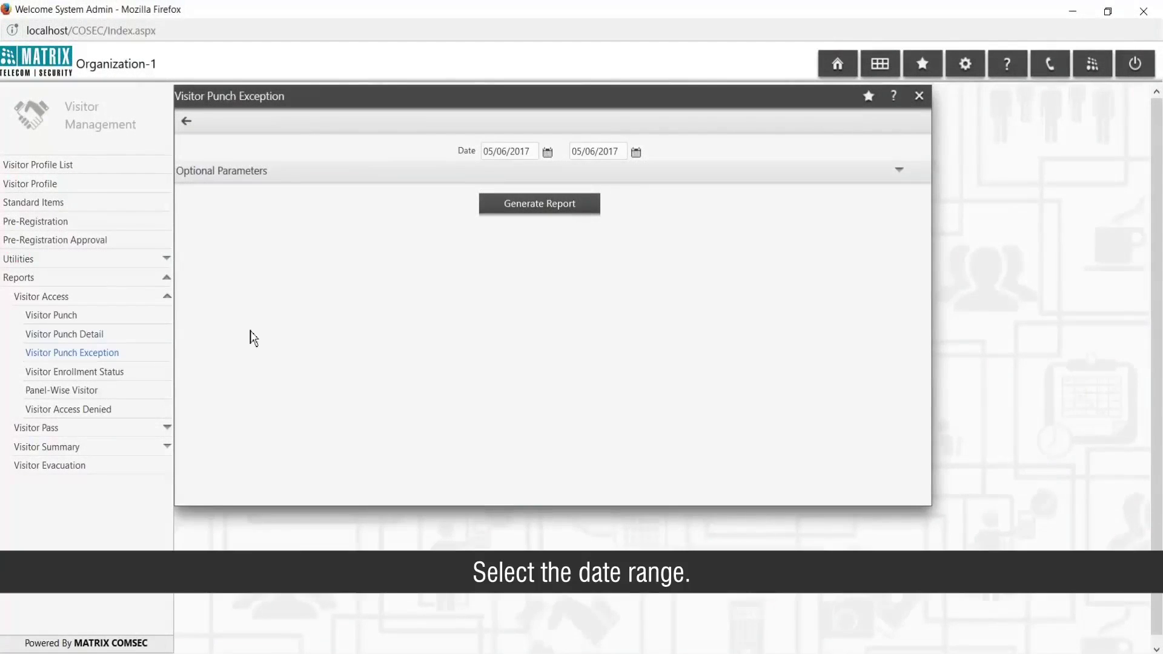
Set the start date of the Visitor Punch Exception report to 16/01/2017.
click(547, 153)
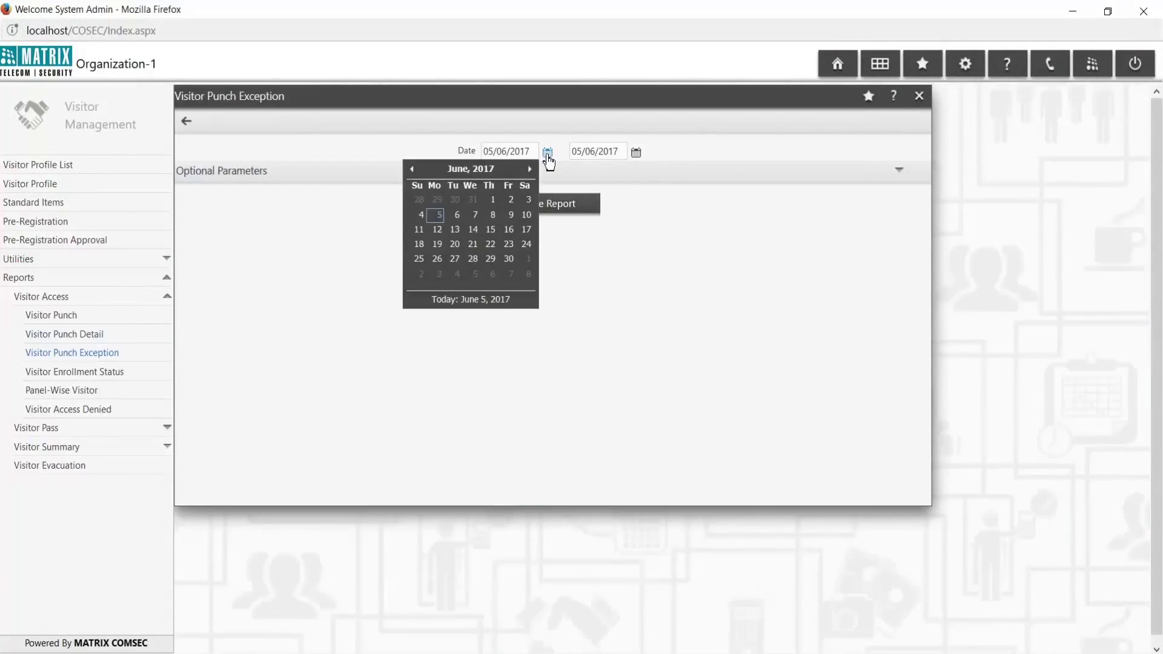
click(462, 172)
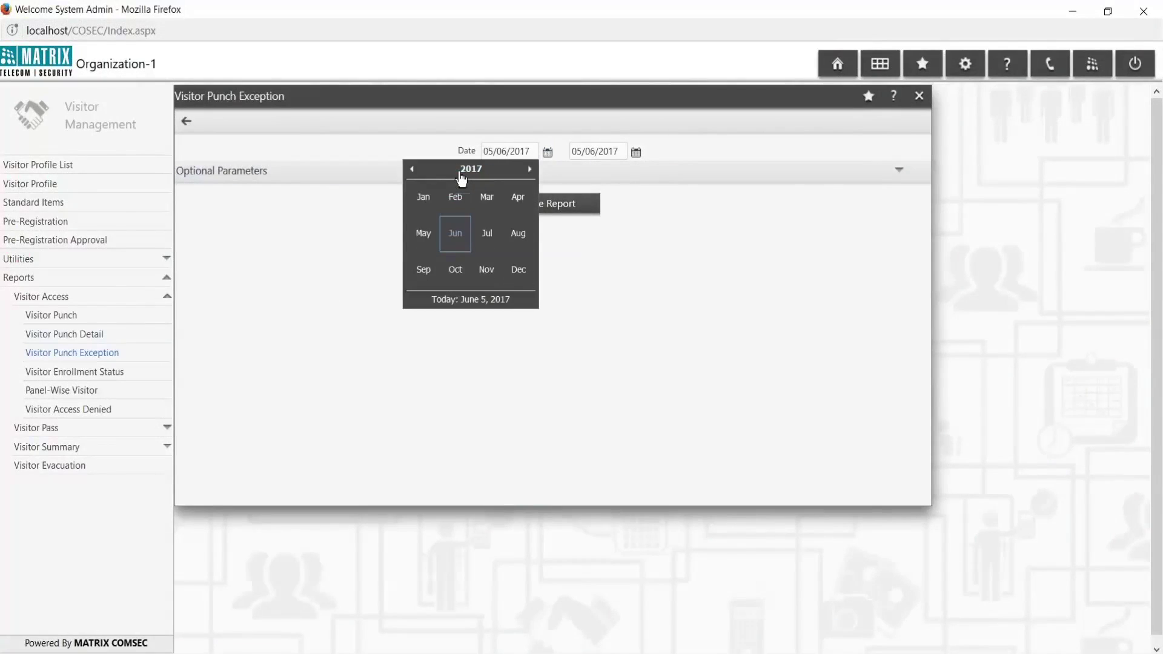
click(423, 198)
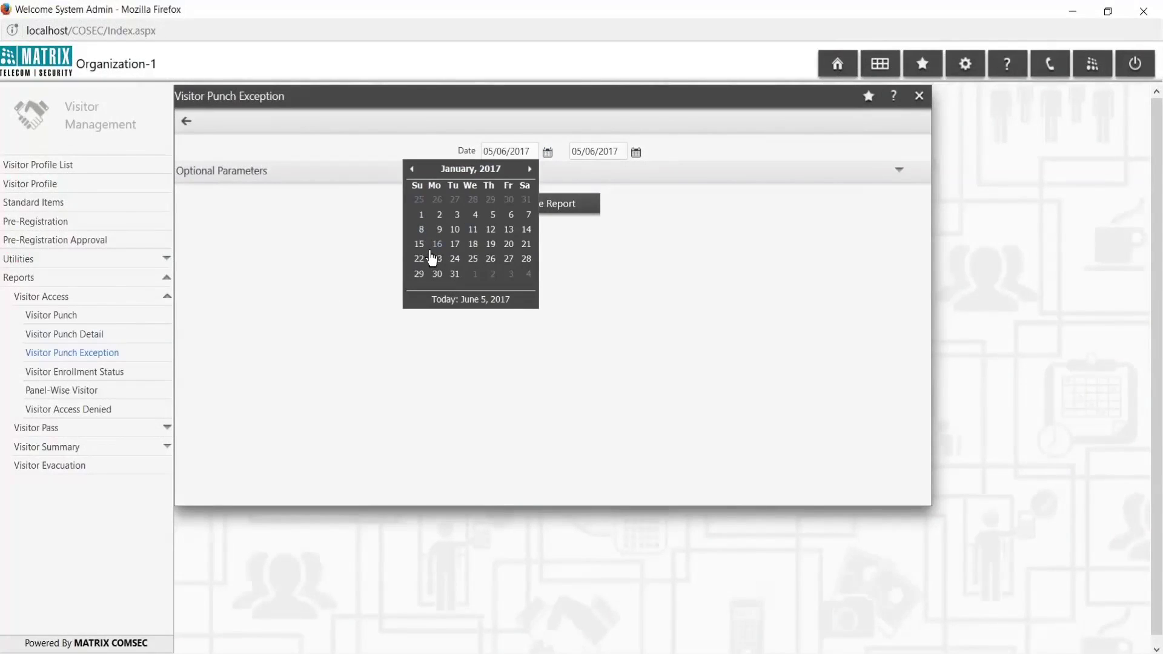
click(436, 244)
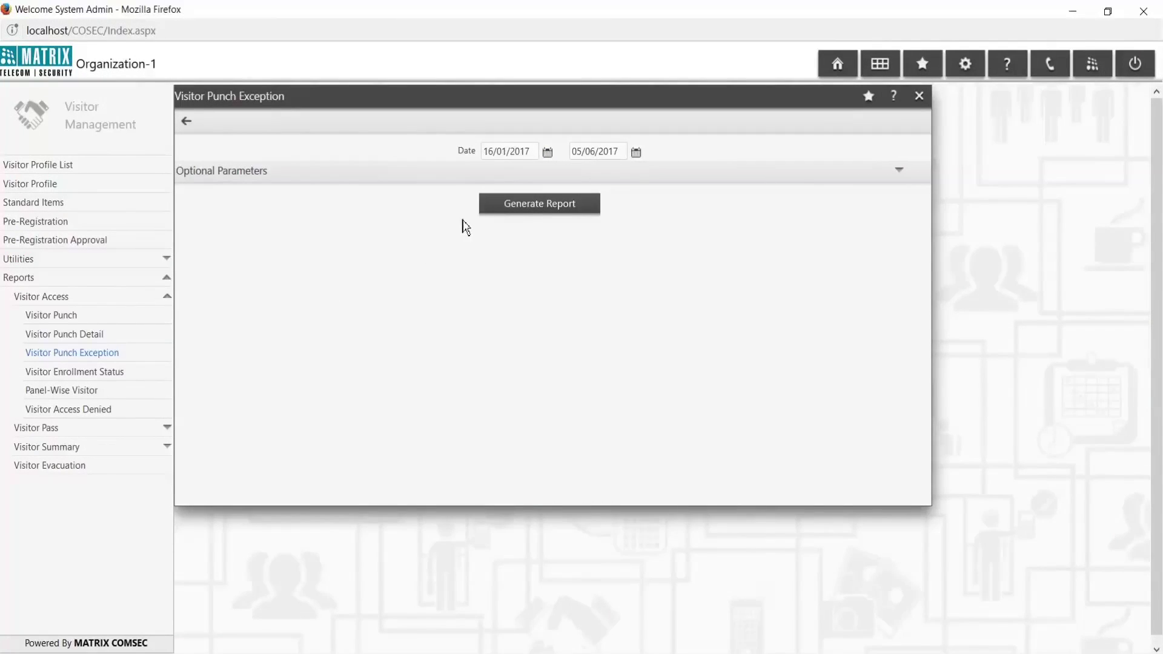
Set the optional Station parameter to All and generate the Visitor Punch Exception report.
click(502, 181)
click(514, 207)
click(516, 231)
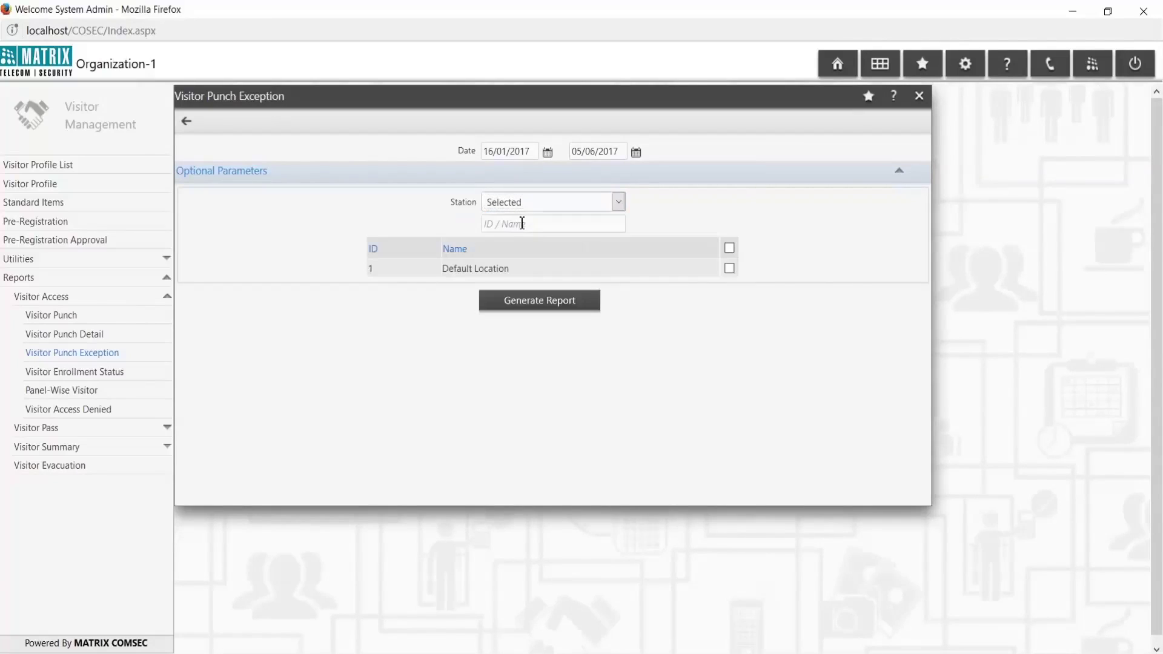
click(528, 208)
key(Escape)
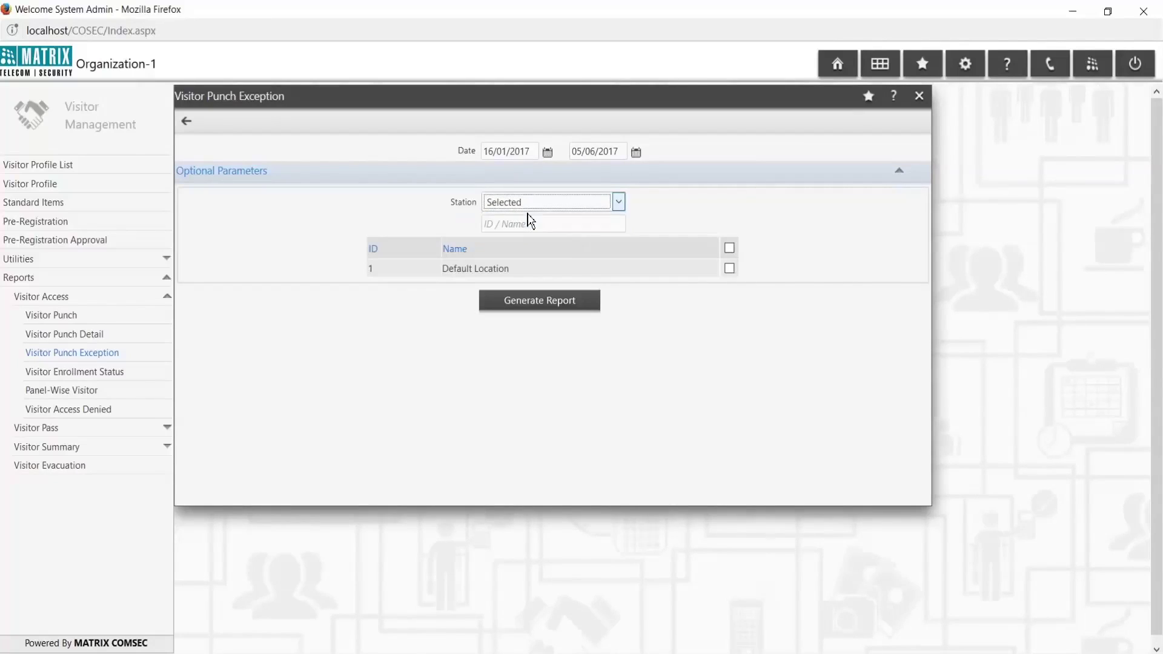
click(539, 203)
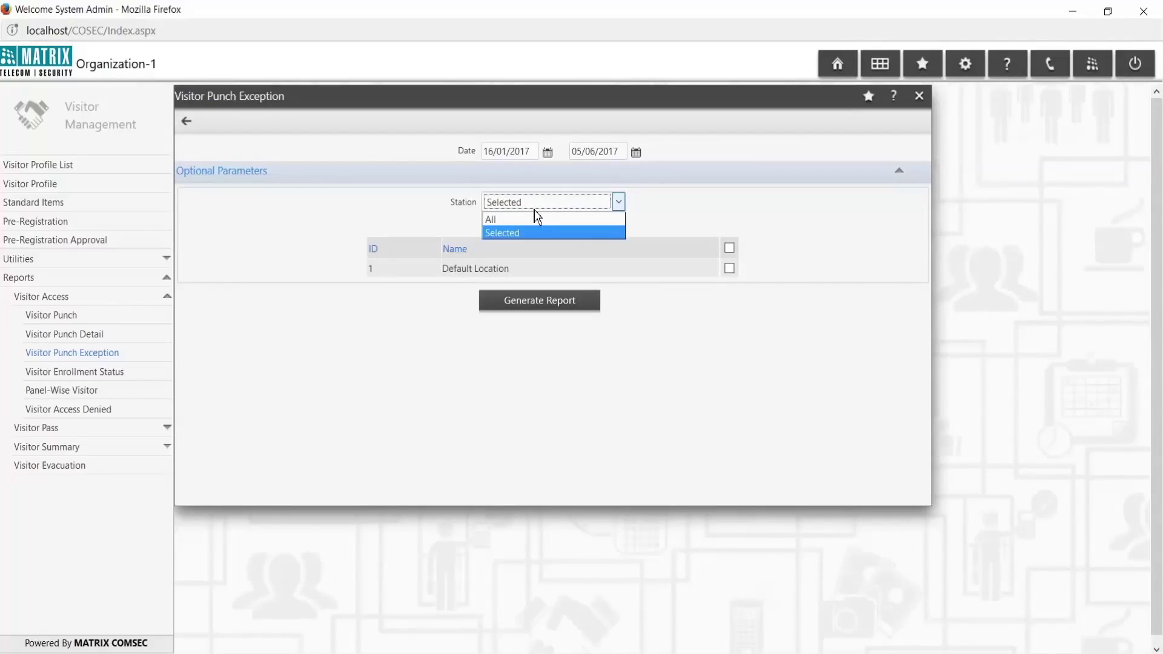
click(536, 220)
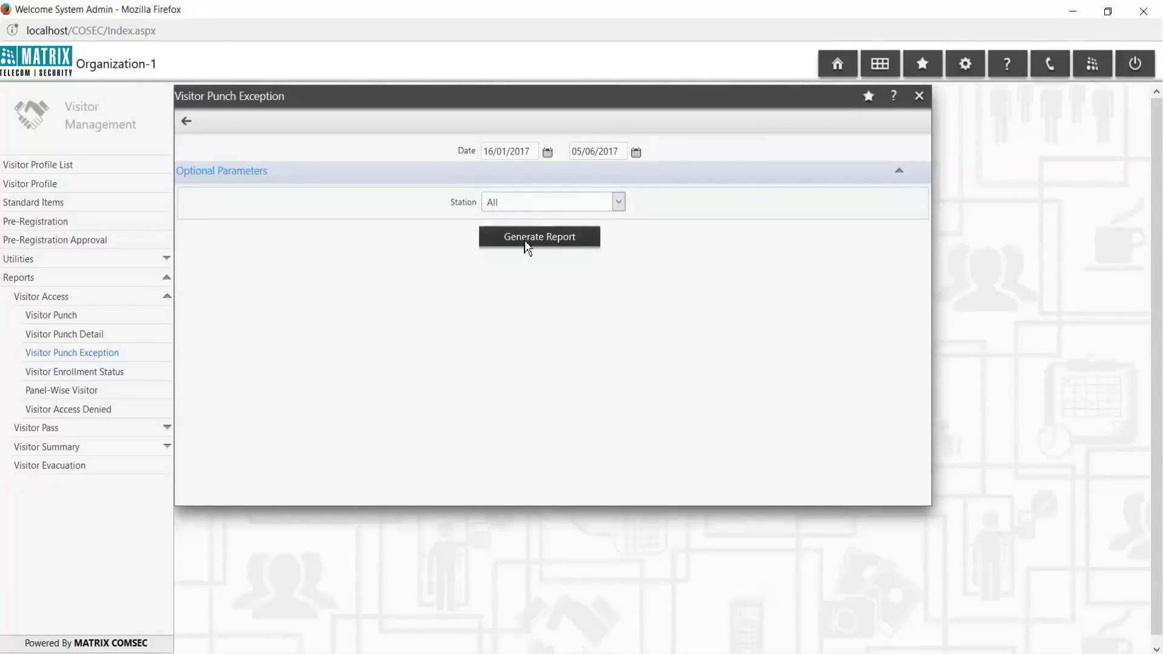
click(526, 245)
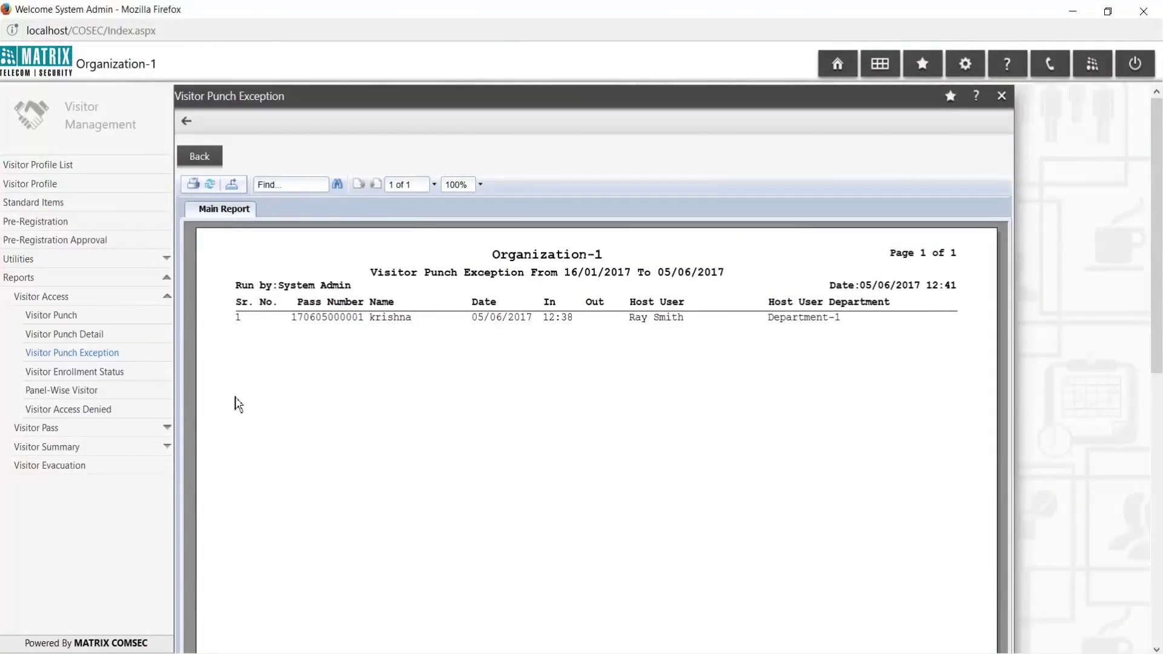
In the Visitor Enrollment Status report, select the credentials Card1, Card2, PIN and FP Template(Suprema Proprietary) as optional parameters.
click(155, 372)
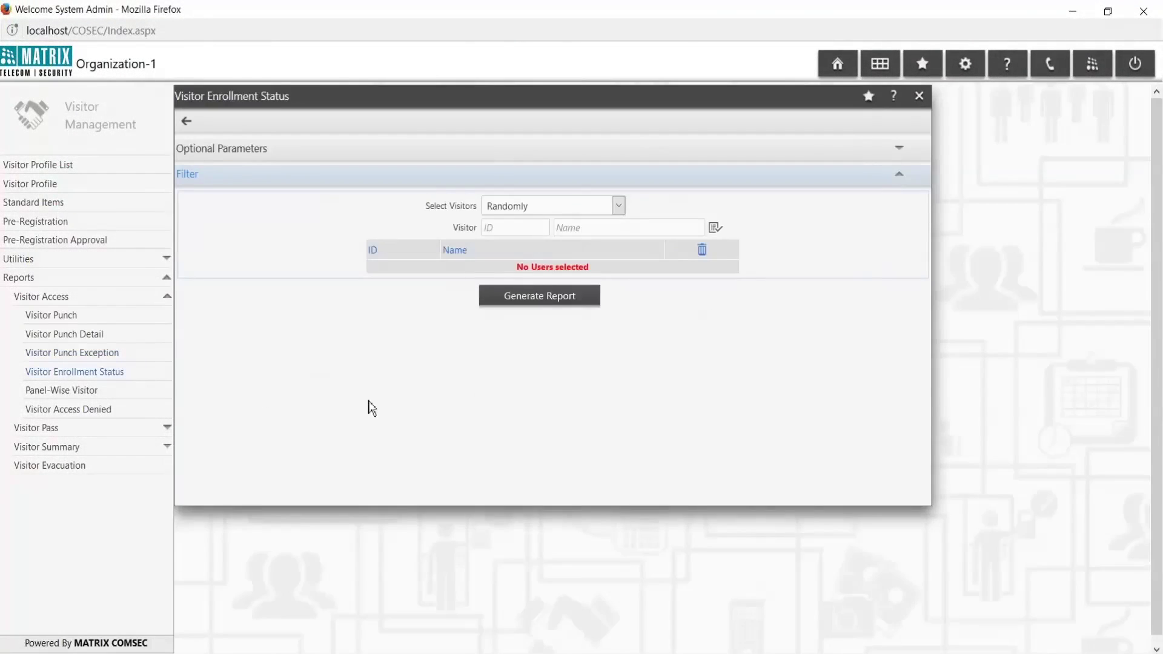
click(514, 153)
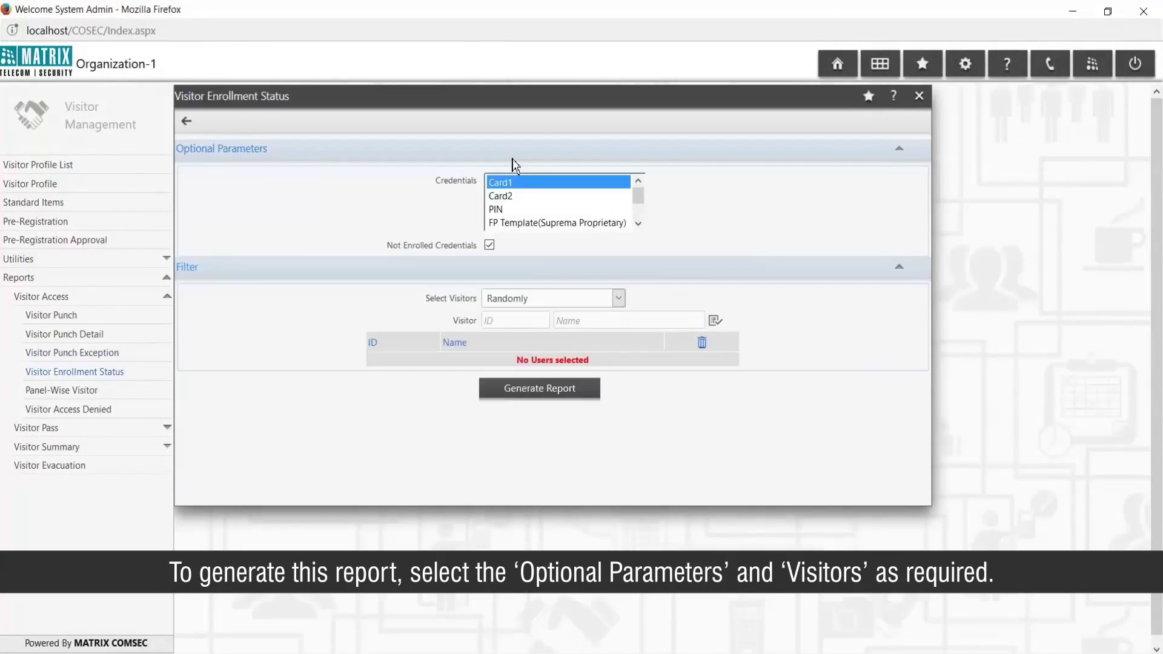
ctrl+click(502, 196)
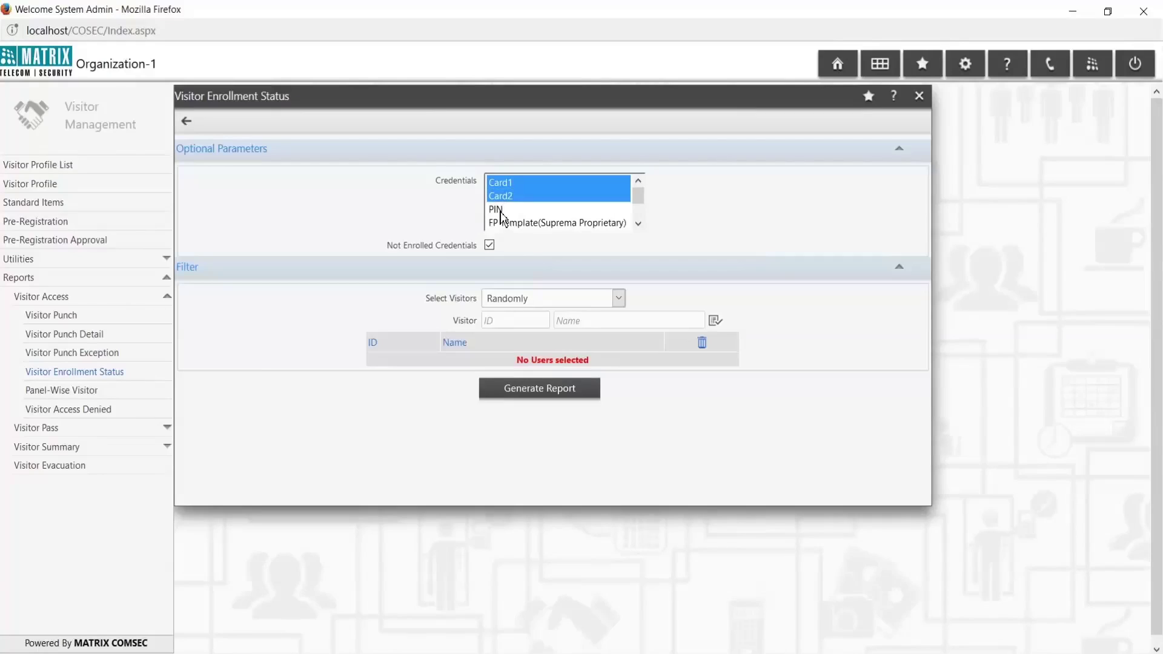
ctrl+click(501, 209)
ctrl+click(520, 223)
scroll(527, 218, down, 1)
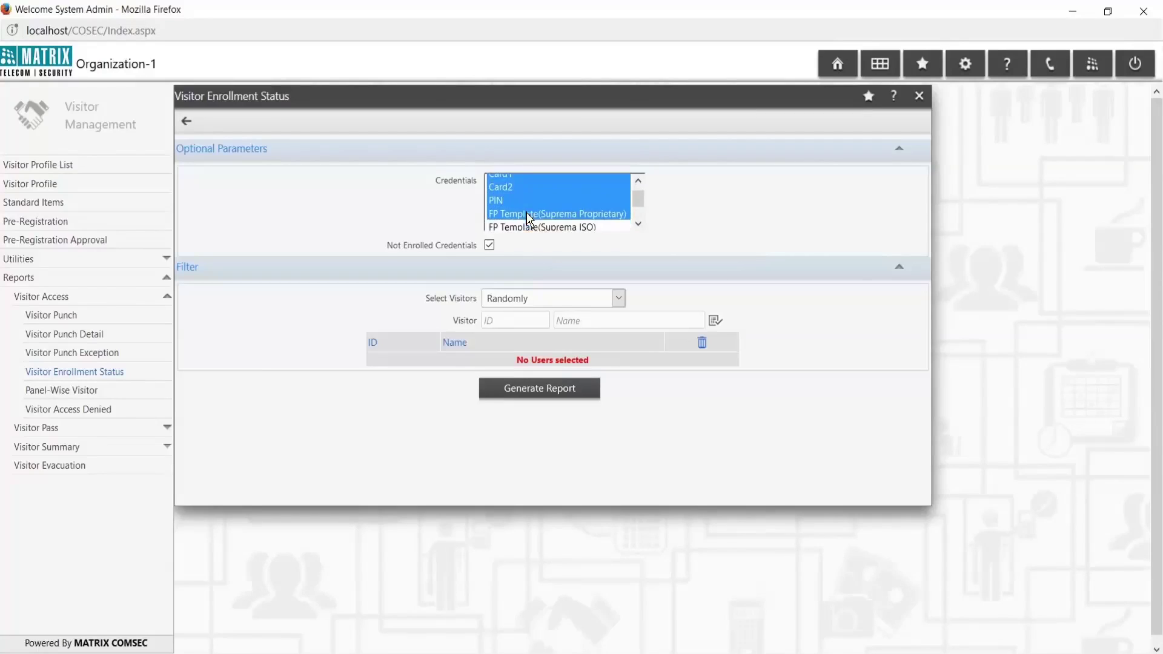
scroll(533, 206, up, 1)
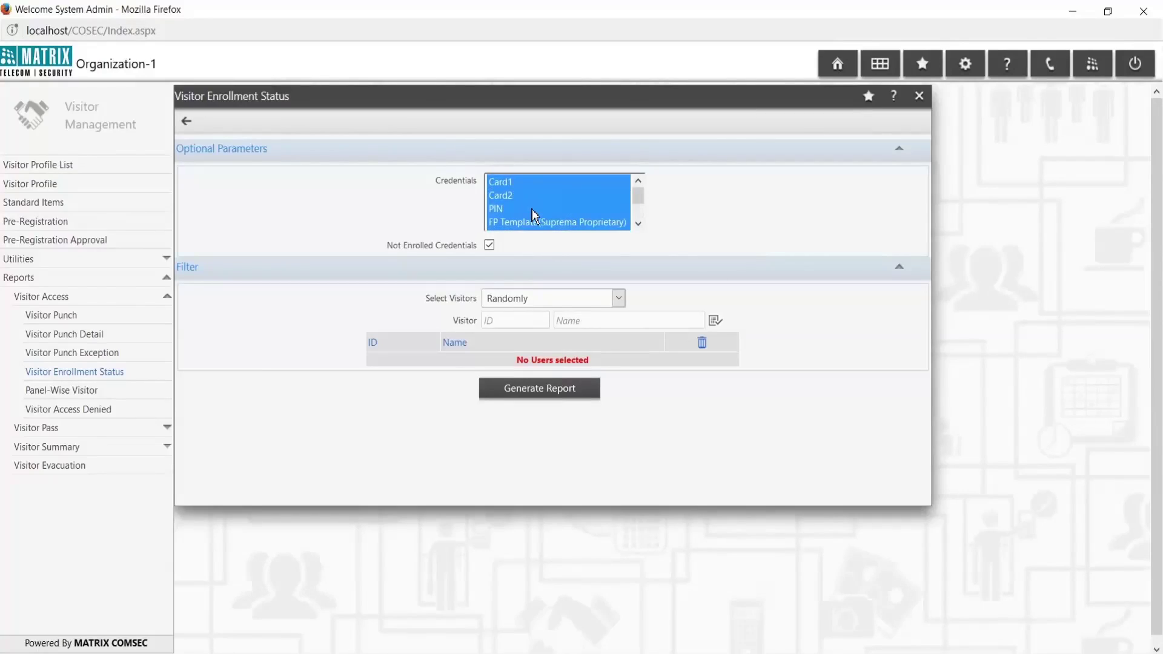
scroll(534, 218, down, 1)
ctrl+click(533, 225)
scroll(528, 218, up, 1)
scroll(530, 214, down, 1)
ctrl+click(531, 221)
scroll(531, 215, up, 1)
Set the visitor filter to All and generate the Visitor Enrollment Status report.
click(559, 300)
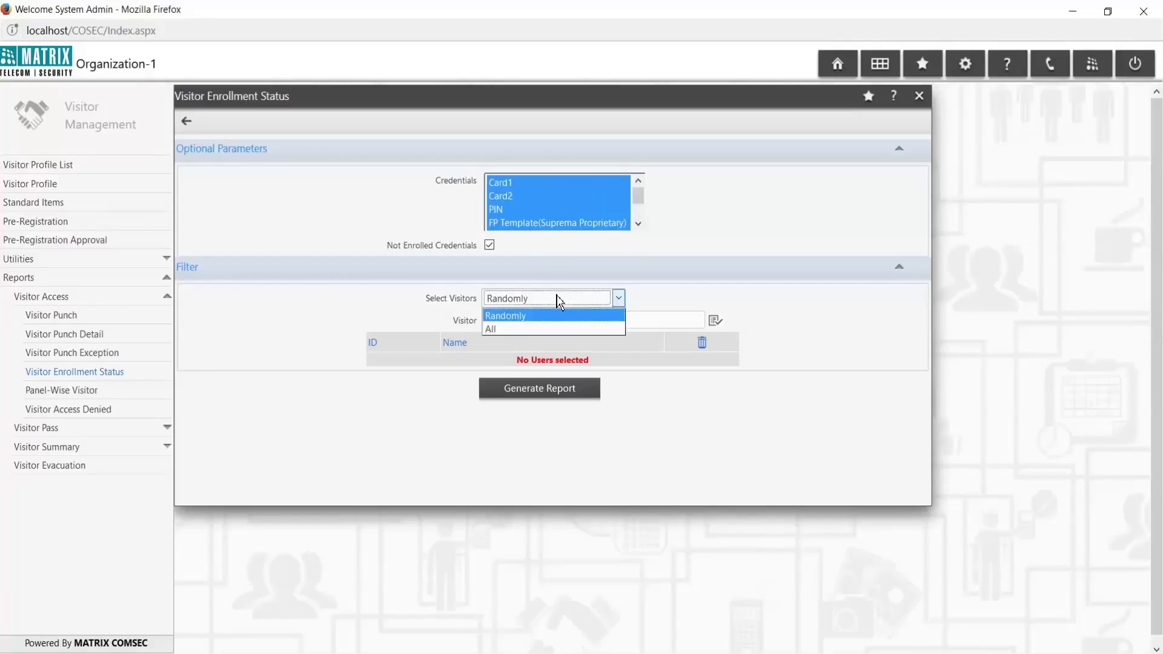
click(552, 329)
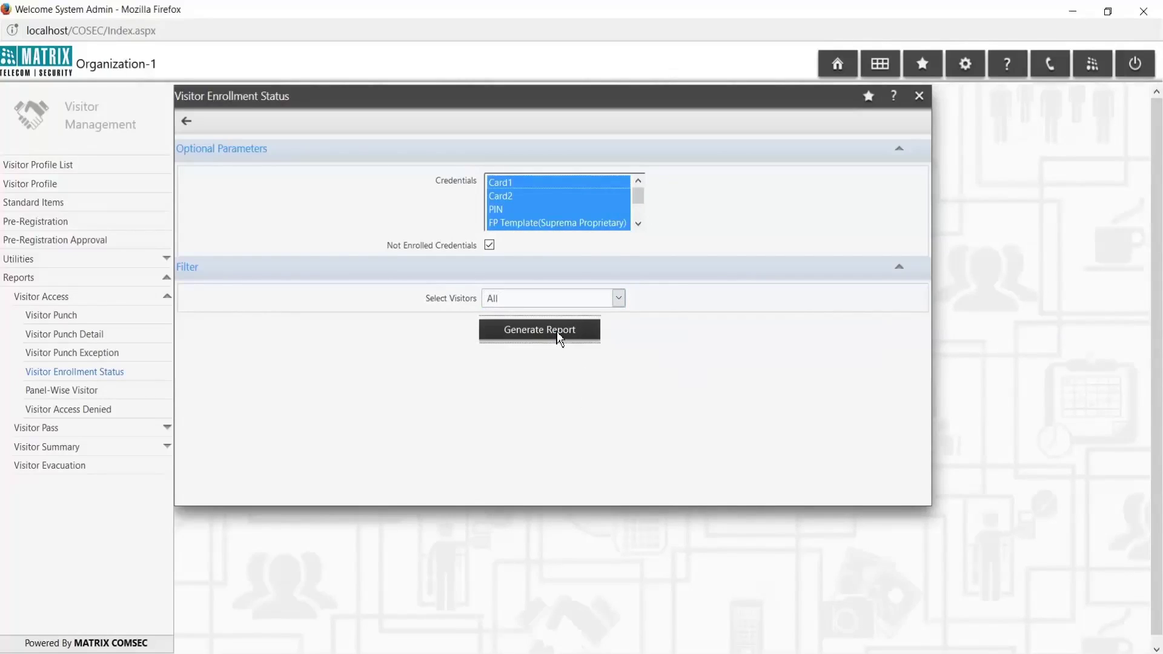
click(557, 331)
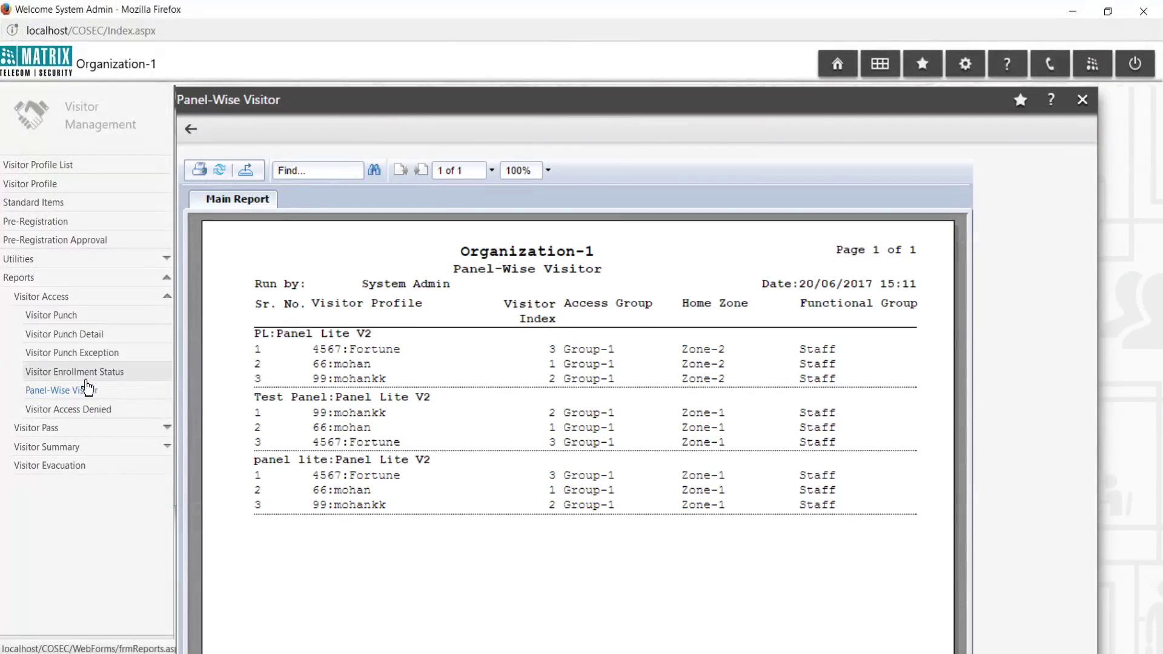
Open the Visitor Access Denied report and set its start date to 01/01/2017.
click(106, 416)
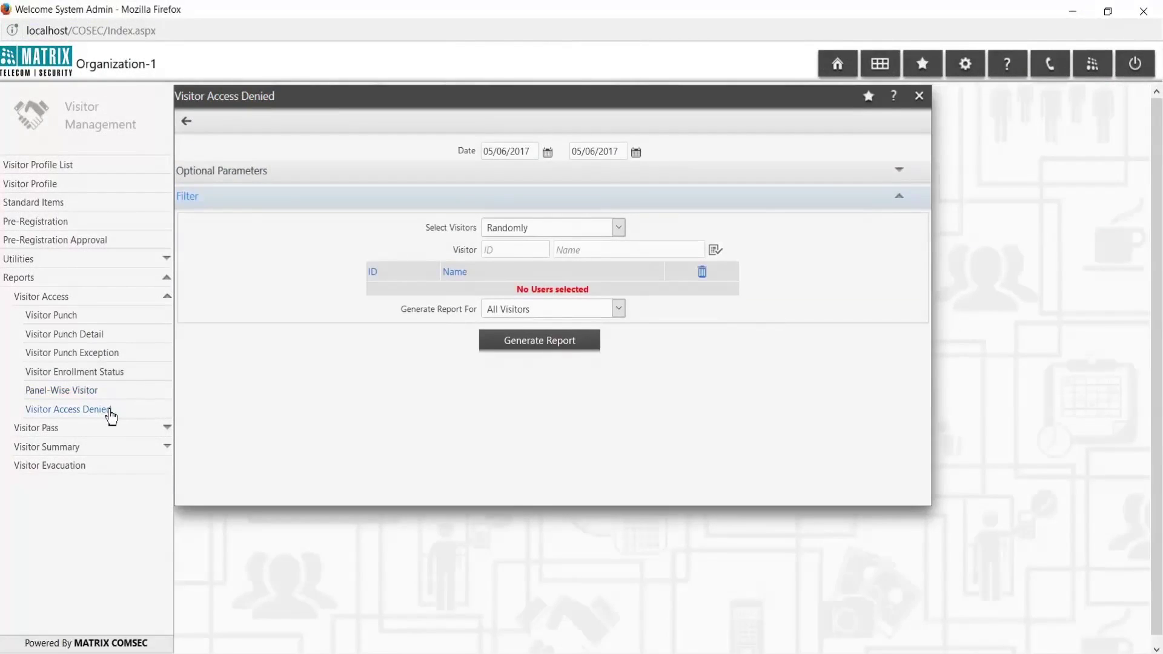
click(548, 153)
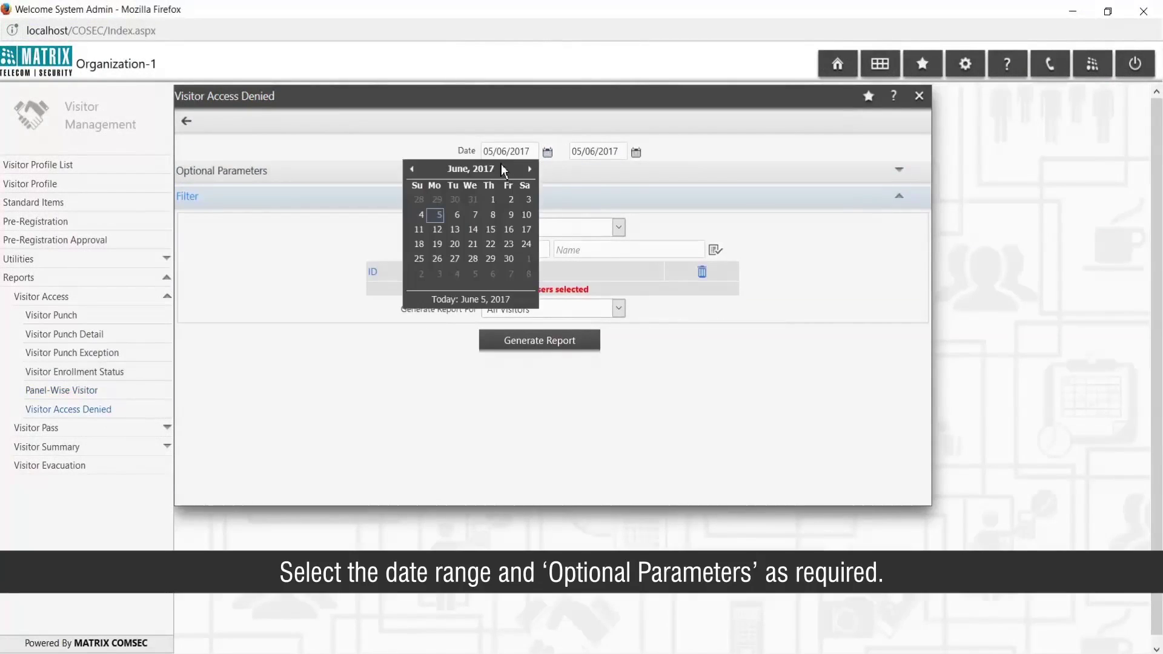
click(453, 170)
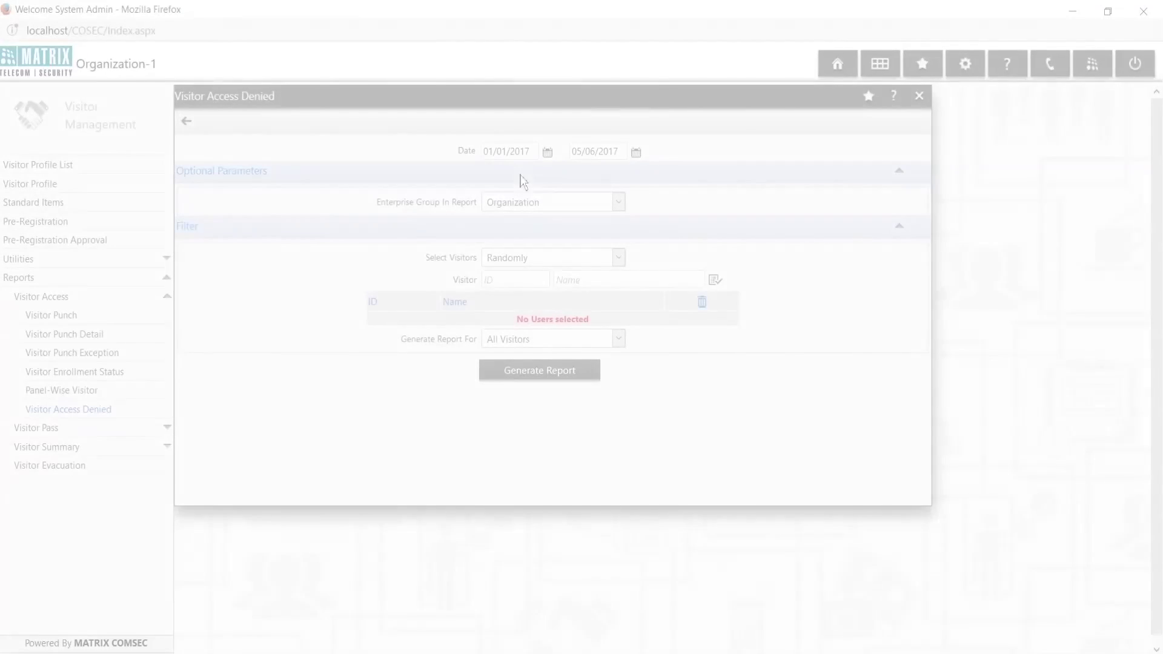
Generate the Visitor Access Denied report with Organization as the enterprise group and the visitor selection set to All.
click(548, 205)
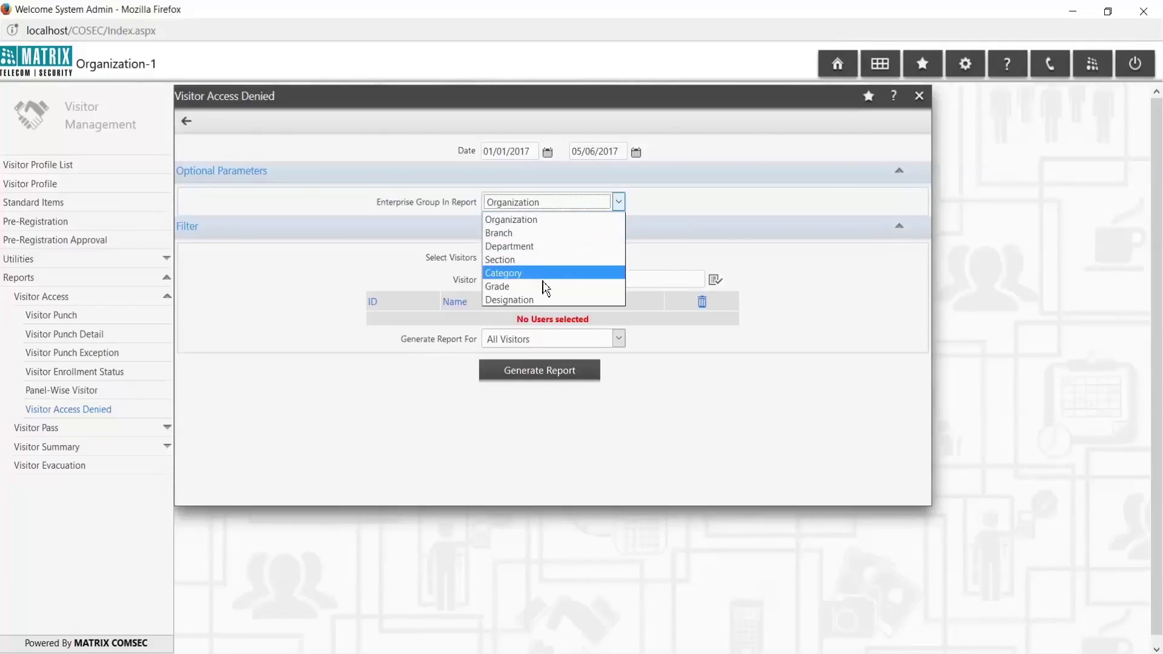
click(539, 220)
click(552, 259)
click(549, 303)
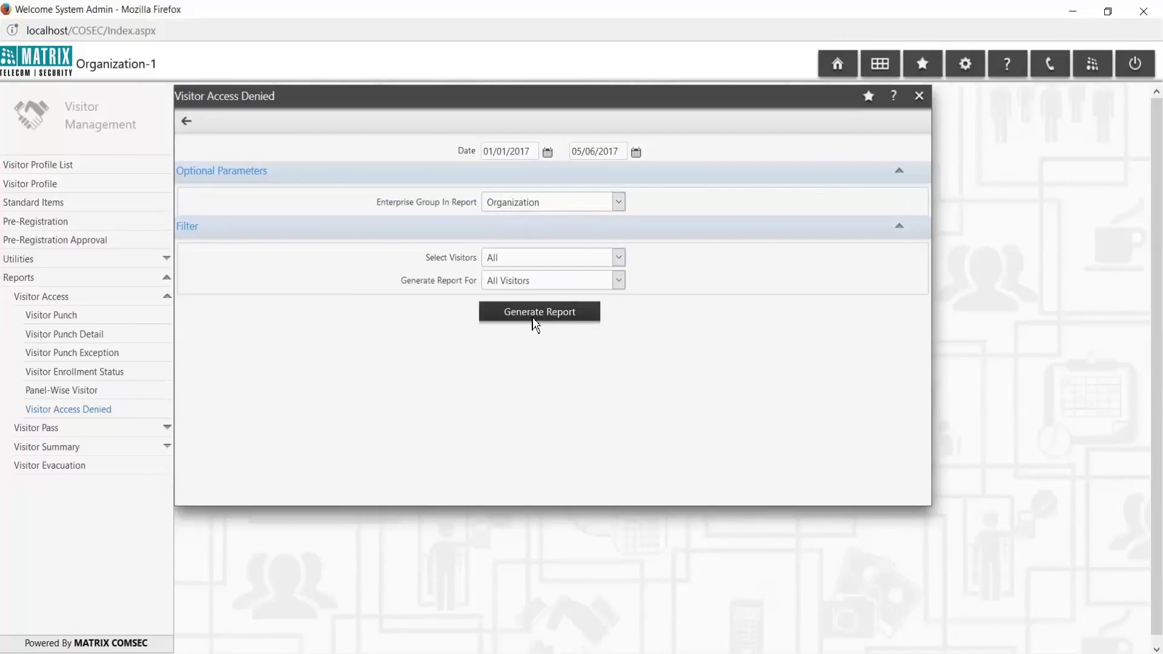
click(536, 321)
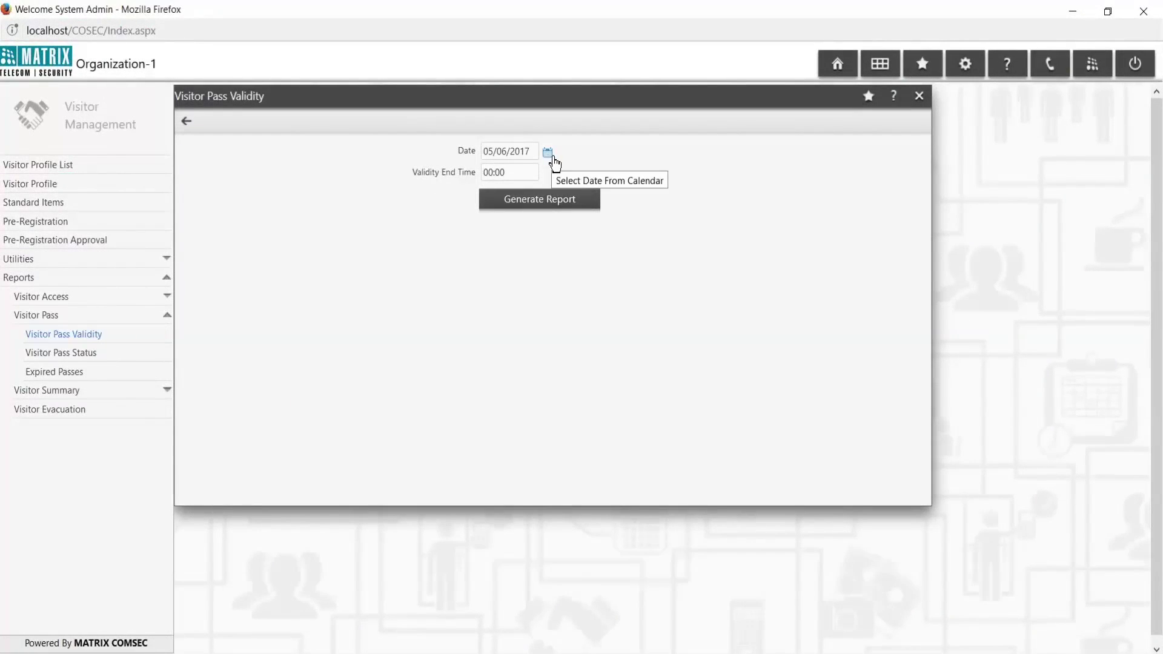
Generate the Visitor Pass Validity report for 05/06/2017 with validity end time 00:00.
click(542, 199)
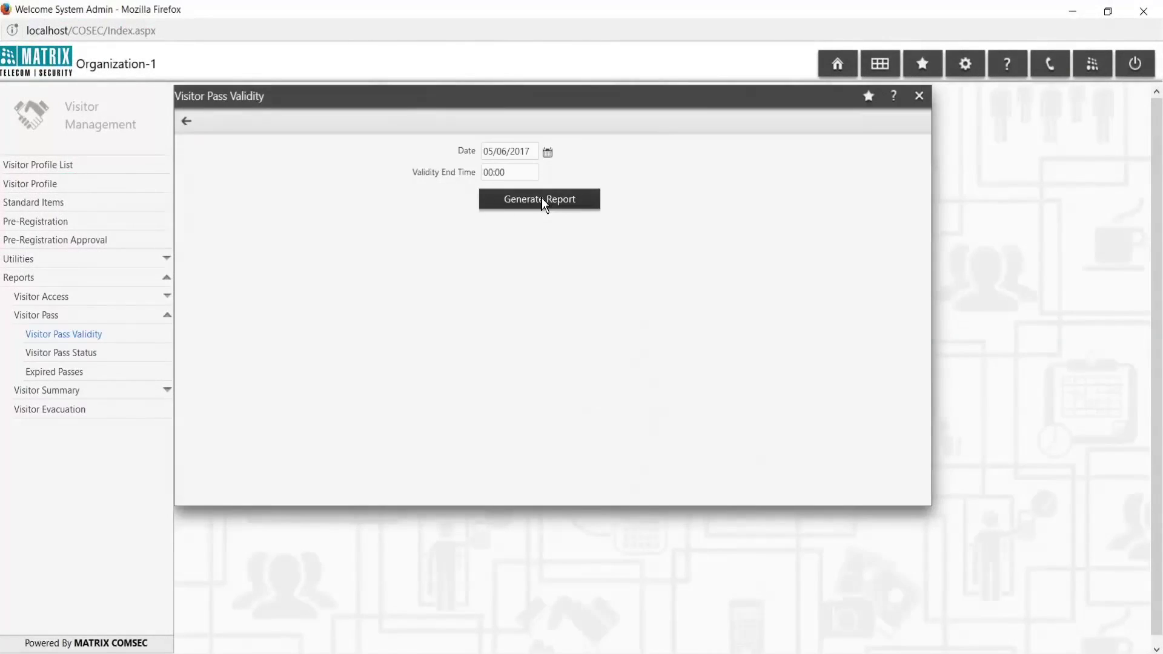